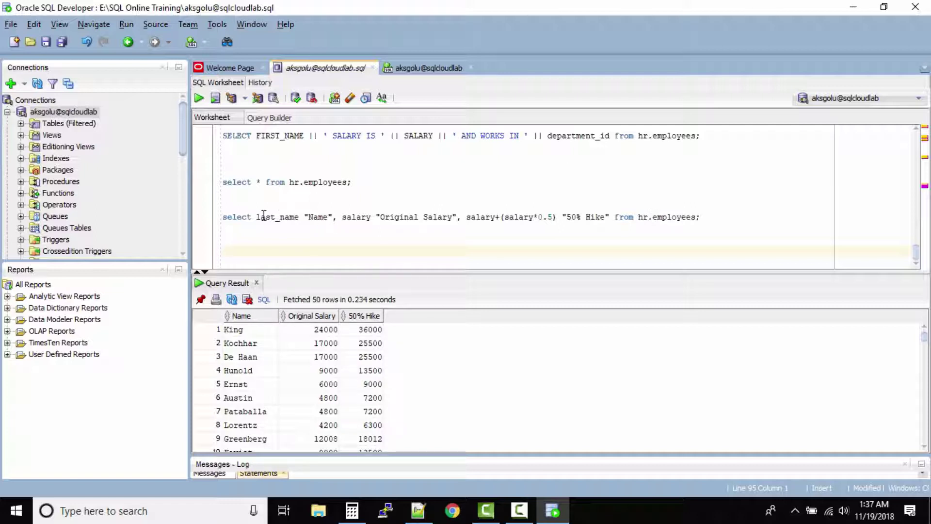
Step: Write 'select last_name, salary from hr.employees;' on a blank line, removing the stray comma
left_click(243, 217)
left_click(287, 251)
type("select")
type(" last_name")
type(", sa")
type("lary,")
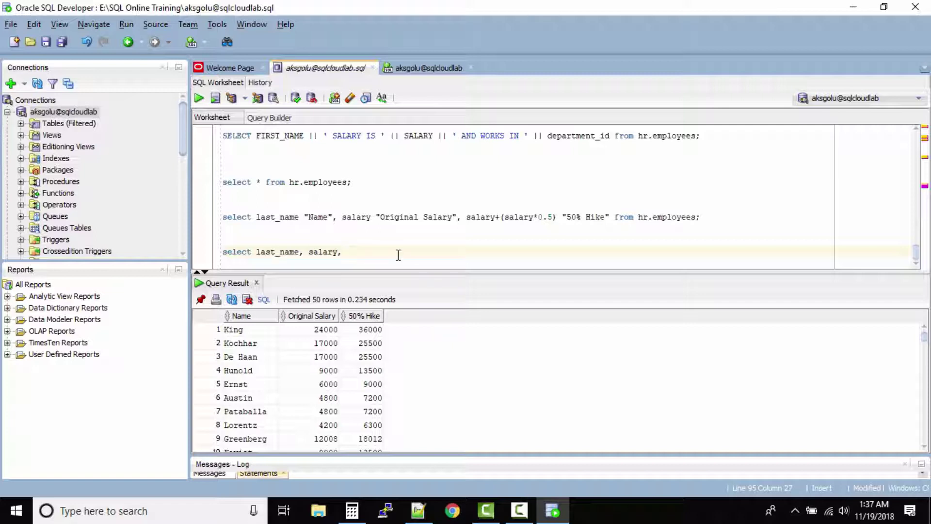
key("BackSpace")
key("BackSpace")
type("from h")
type("r.employees;")
key("Return")
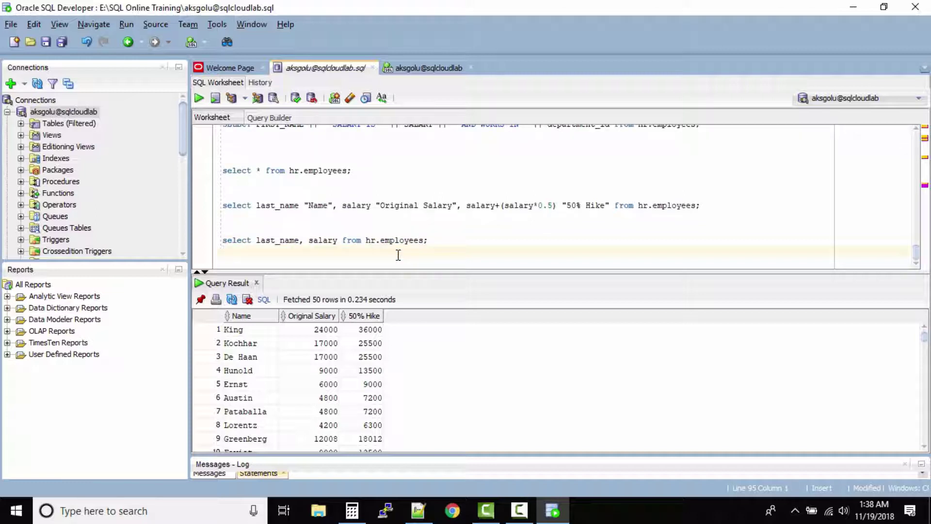
Step: Select the new statement and run it, fetching 50 rows
key("ctrl+Return")
key("BackSpace")
key("BackSpace")
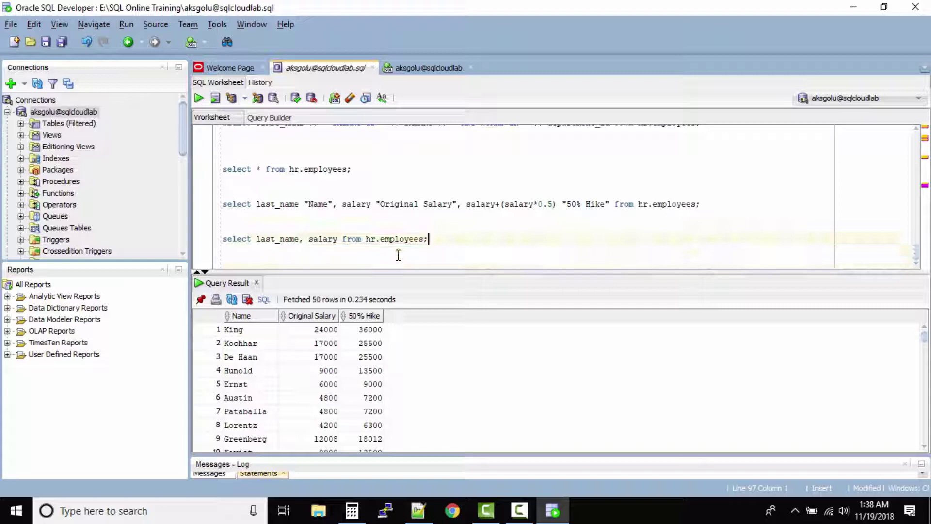
key("shift+Home")
left_click(199, 97)
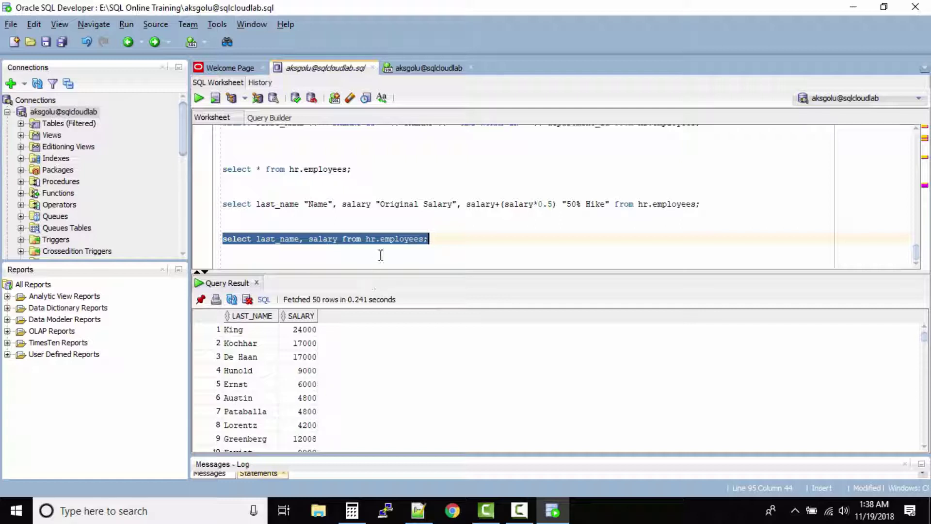
Step: Highlight the FROM keyword and the hr schema name in the query
left_click(365, 239)
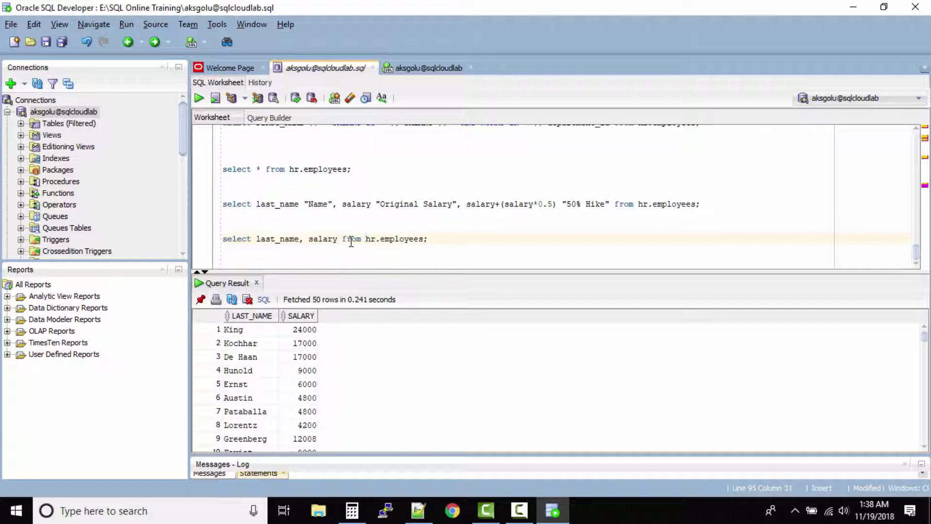
double_click(351, 240)
left_click(364, 240)
double_click(369, 238)
Step: Highlight salary and last_name, then place the cursor just before the semicolon
double_click(331, 239)
left_click(258, 238, "shift")
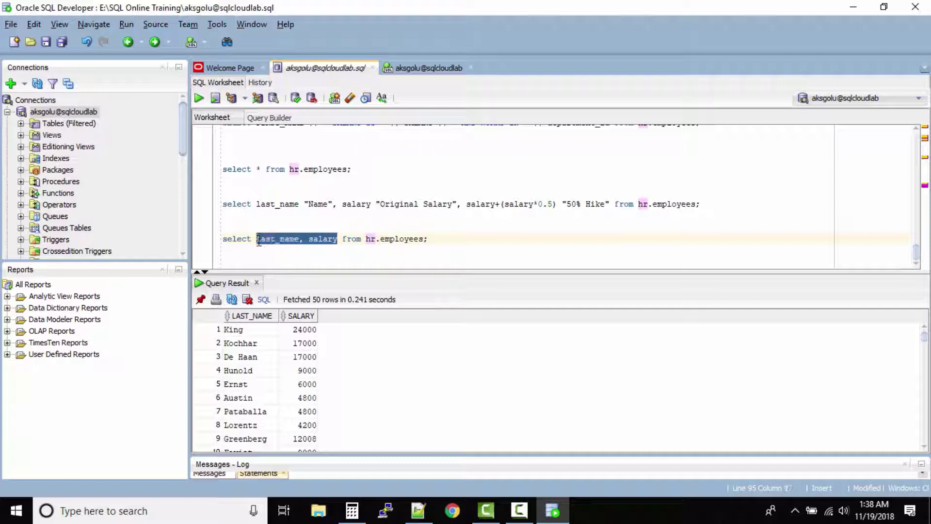
double_click(271, 239)
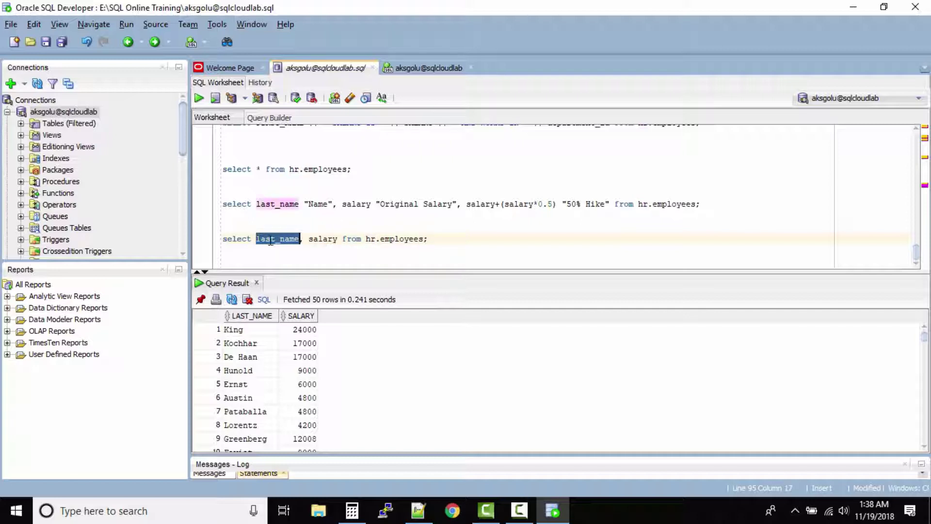
double_click(322, 239)
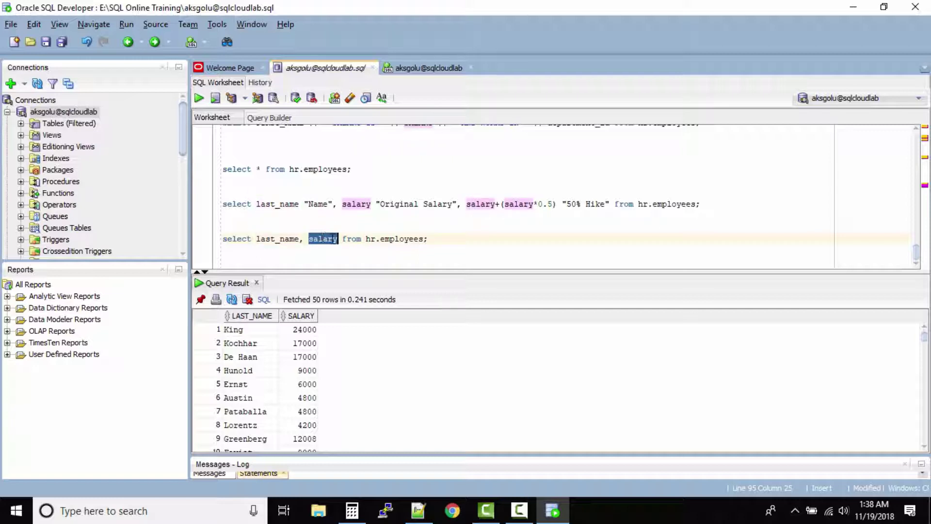
left_click(459, 236)
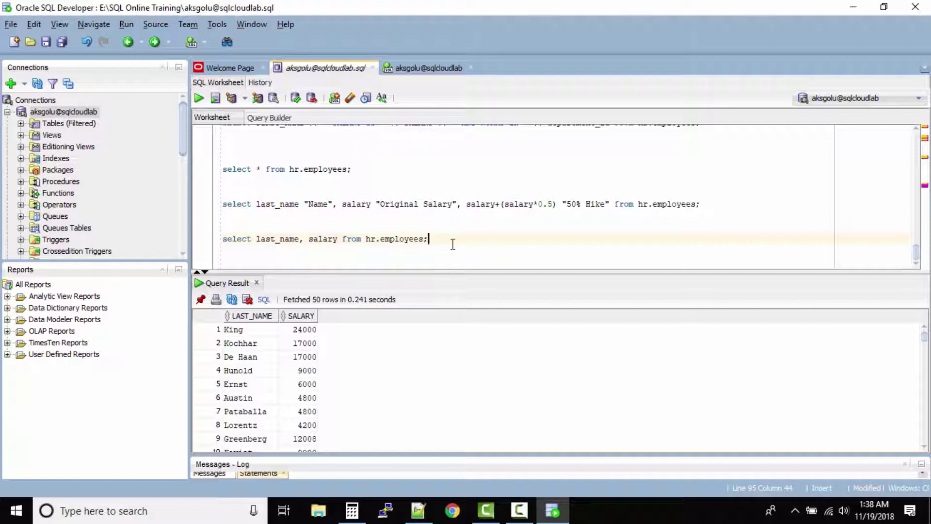
key("Left")
type("emp")
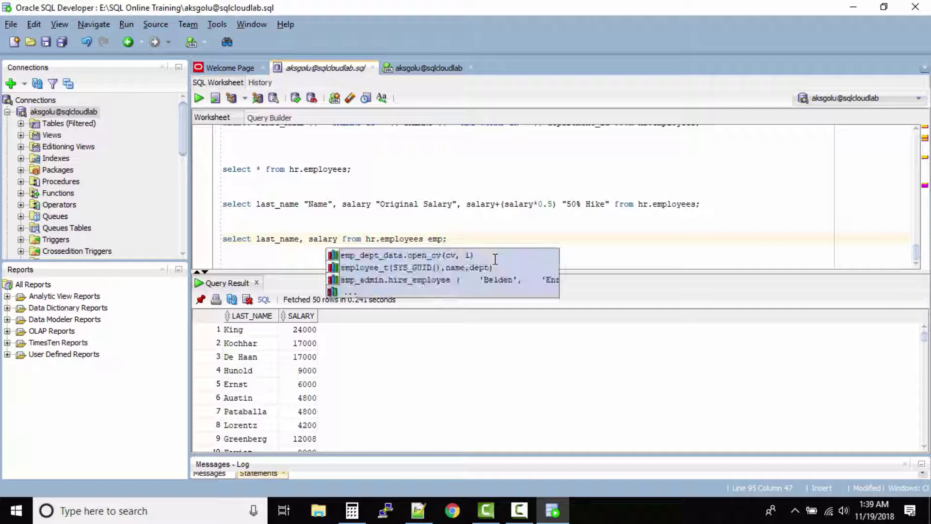
Step: Add alias emp after hr.employees and prefix last_name and salary with 'emp.'
key("Escape")
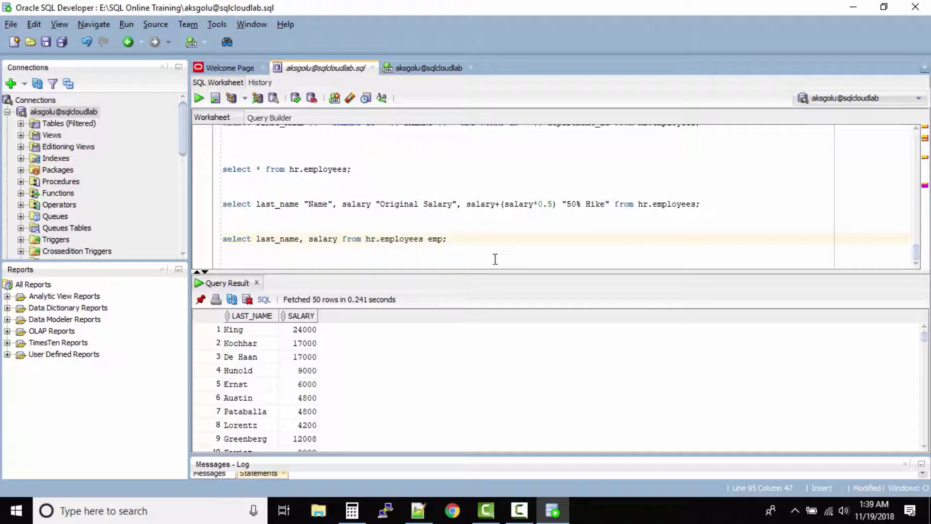
key("Left")
key("Left")
key("Left")
key("Left")
key("Left")
key("Left")
key("Left")
key("Left")
key("Left")
key("Left")
key("Left")
key("Left")
key("Left")
type("emp.")
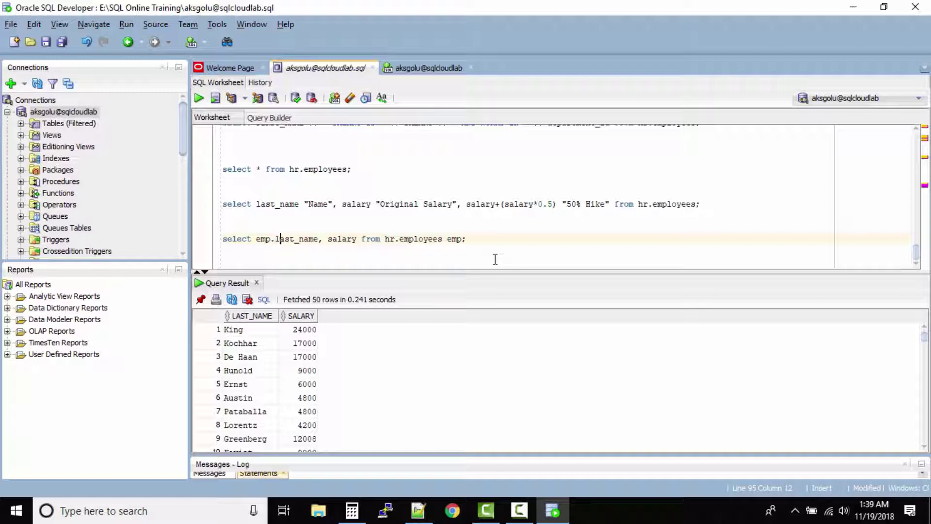
key("Right")
key("Right")
key("Right")
key("Right")
key("Right")
key("Right")
type("emp")
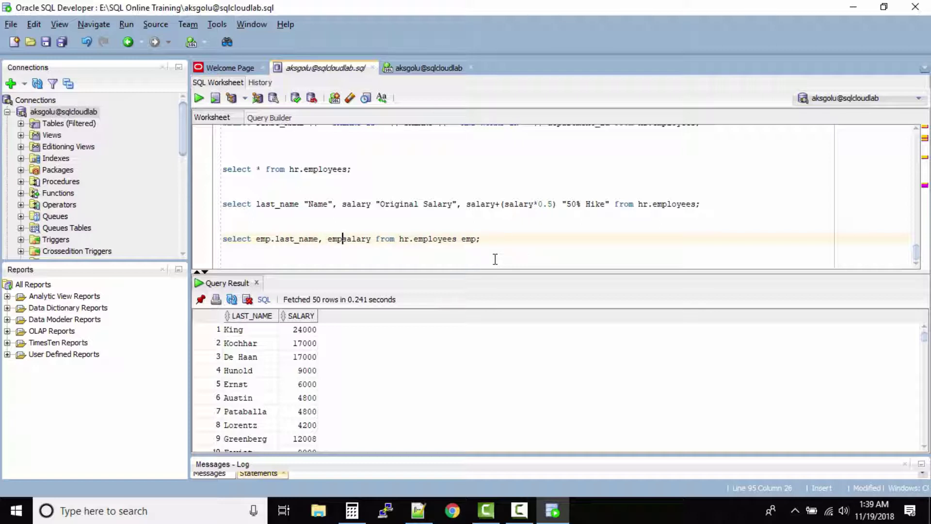
type(".")
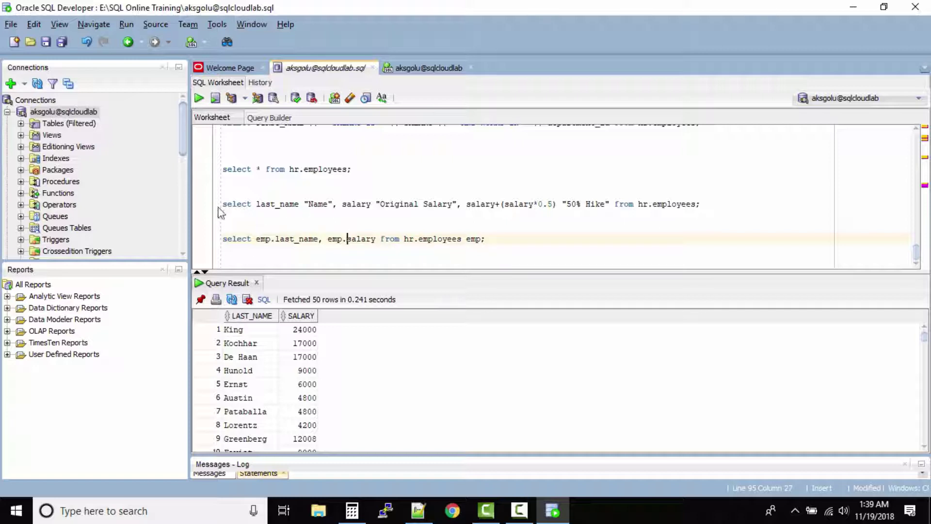
Step: Highlight last_name, its emp prefix, salary and its emp prefix in turn
double_click(289, 237)
double_click(261, 239)
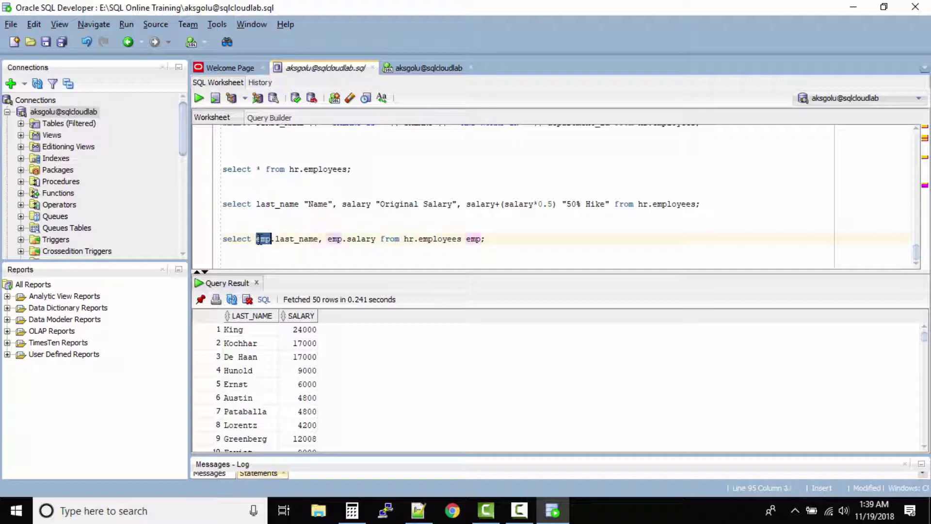
double_click(359, 240)
double_click(334, 239)
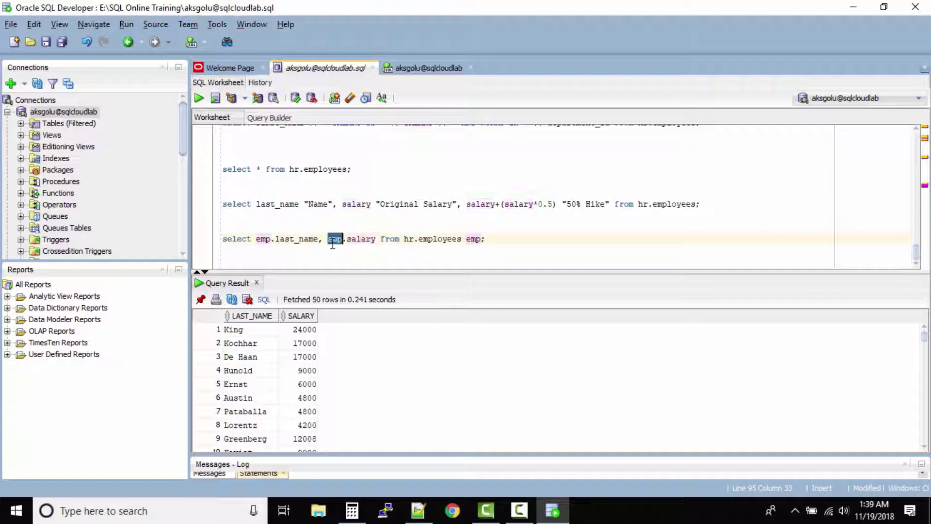
Step: Run the whole emp-aliased query to return LAST_NAME and SALARY results
left_click_drag(509, 241, 218, 241)
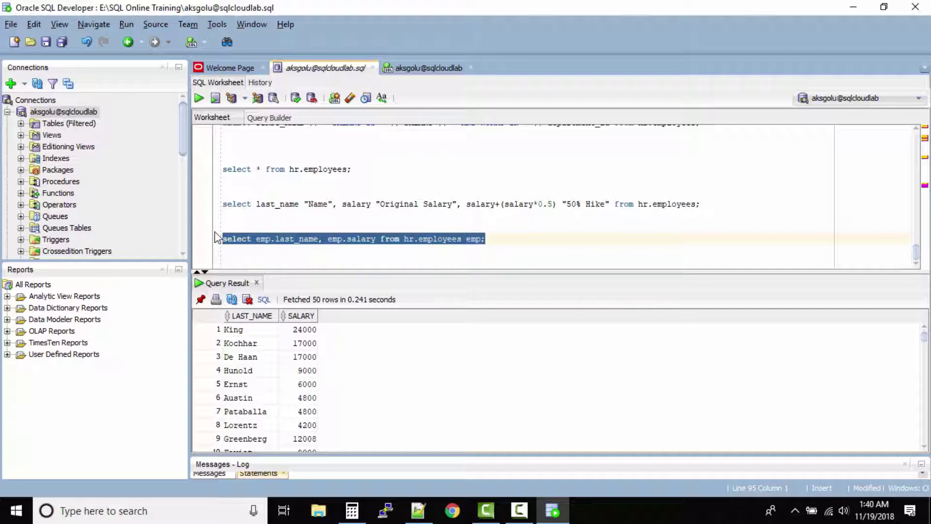
left_click(199, 98)
left_click(502, 235)
Step: Highlight the emp table alias, emp.last_name and its emp prefix to explain them
double_click(474, 239)
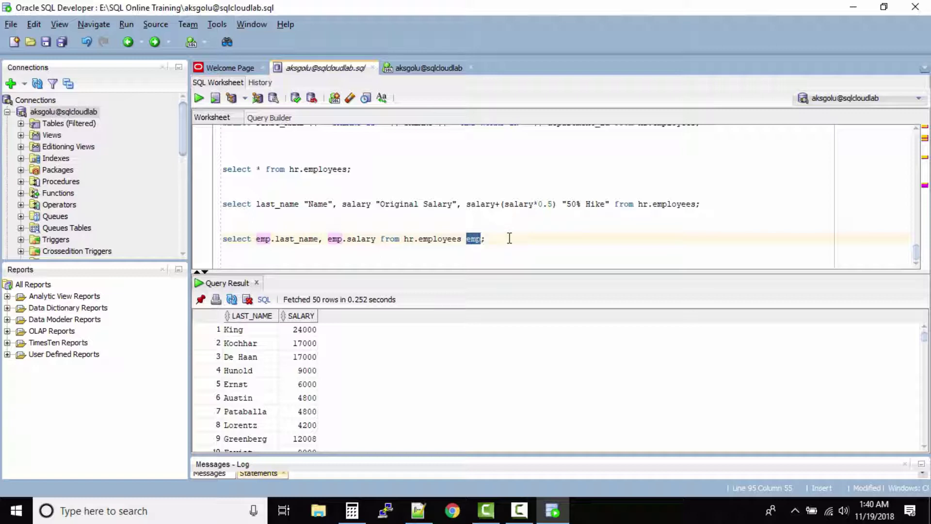
left_click_drag(256, 239, 318, 239)
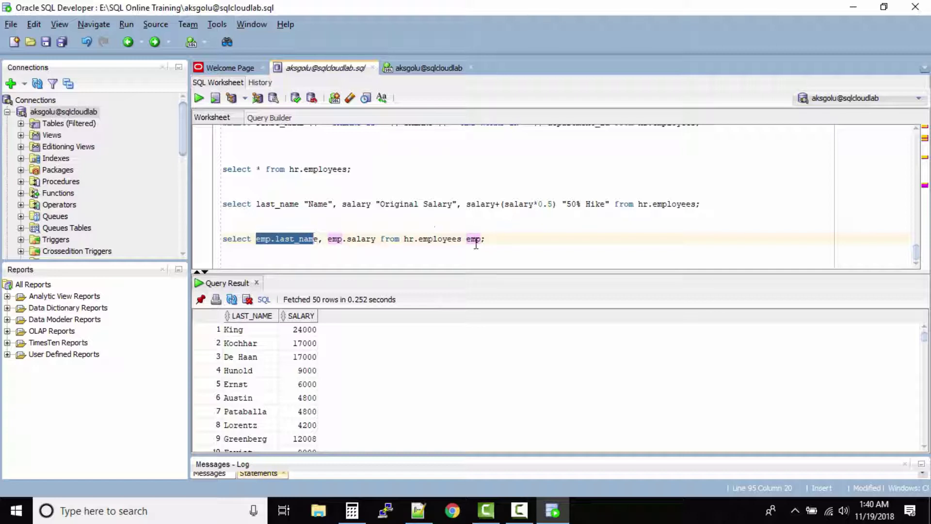
left_click(422, 240)
double_click(262, 239)
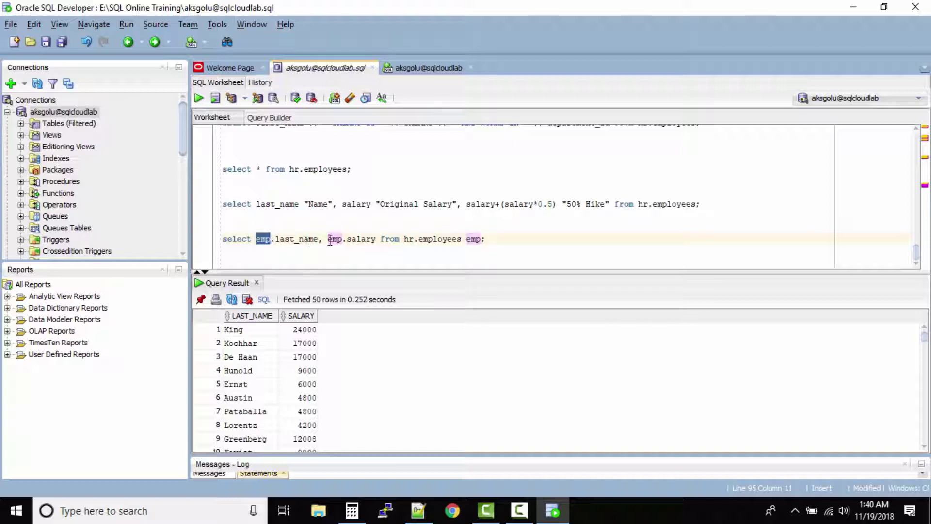
left_click(512, 241)
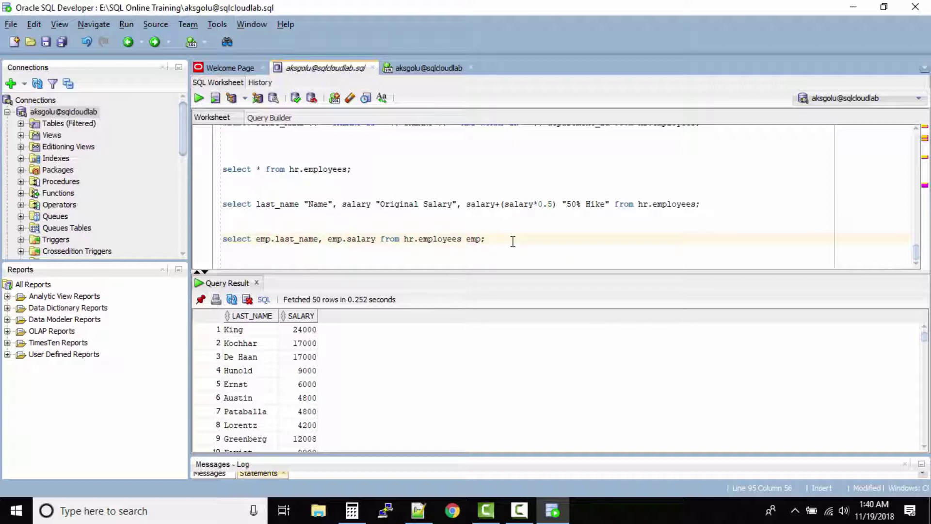